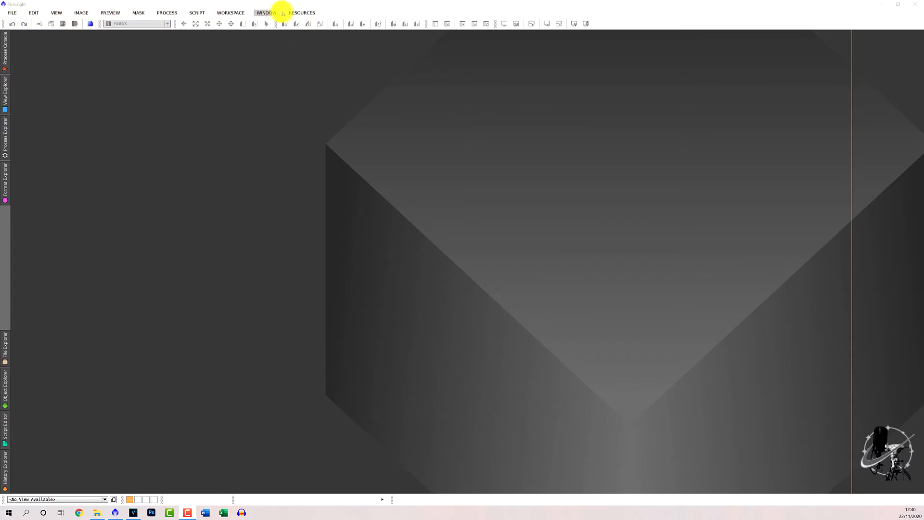
- Open the masterLight-BINNING_1-FILTER_H-EXPTIME_300 image file from the master folder
left_click(13, 12)
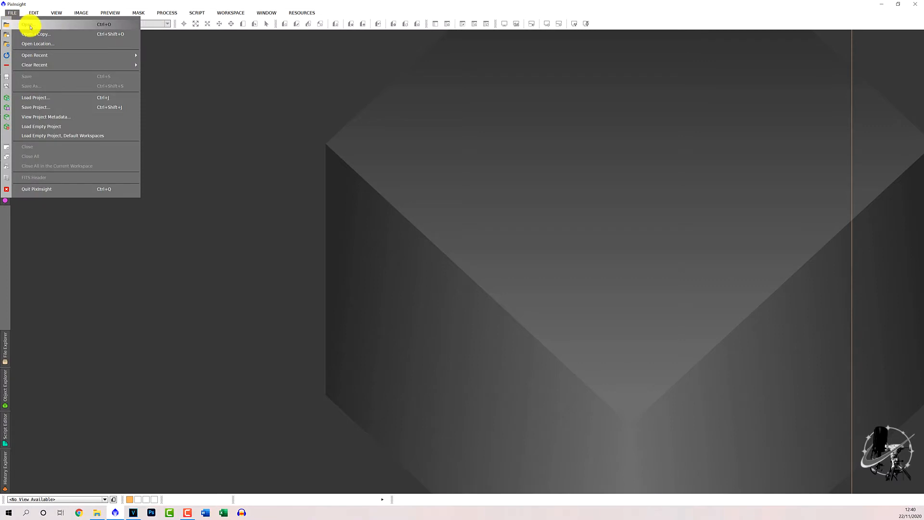
left_click(29, 27)
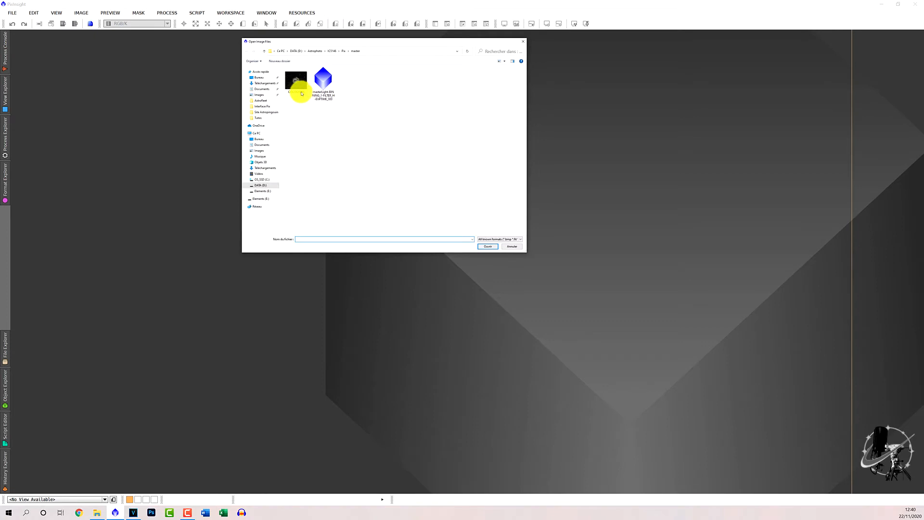
left_click(303, 95)
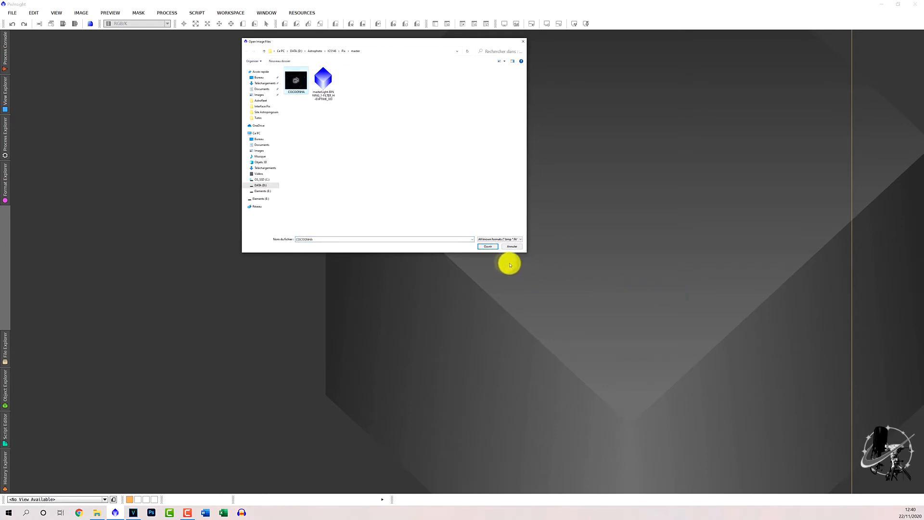
left_click(324, 82)
left_click(488, 247)
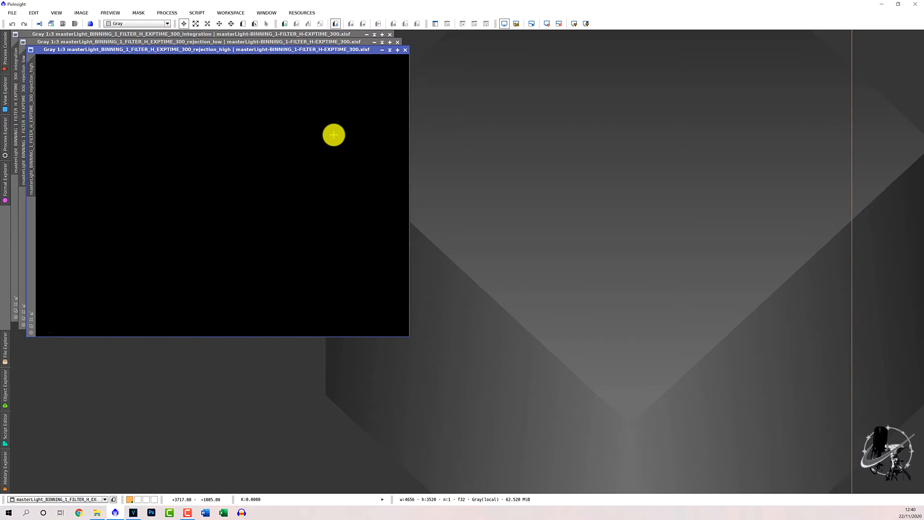
- Close the rejection_high and rejection_low images, keeping only the integration image open, and shift its window slightly away from the workspace edge
left_click(405, 50)
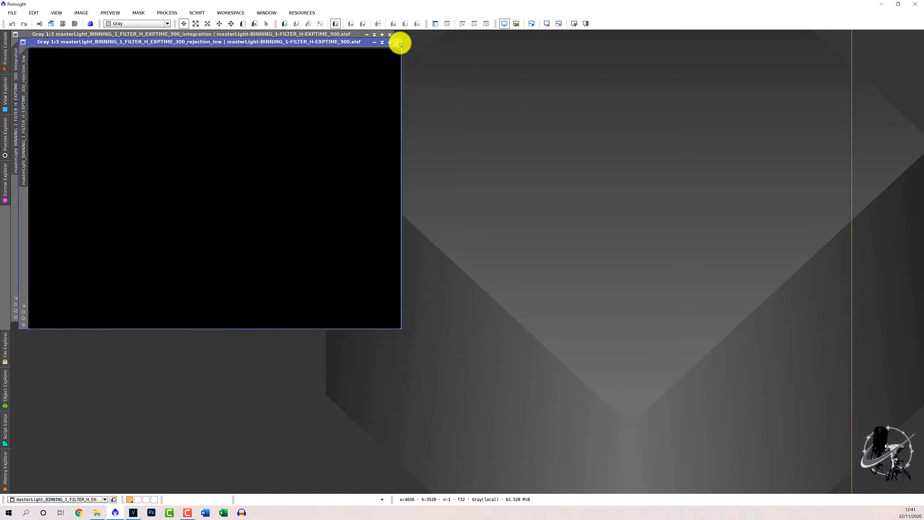
left_click(398, 41)
left_click_drag(239, 35, 246, 43)
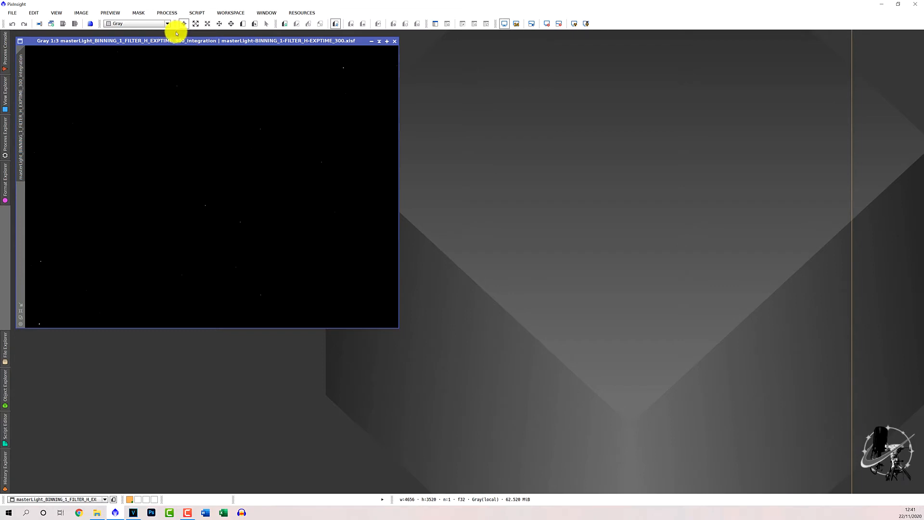
- Open the ScreenTransferFunction process and apply an auto stretch to the display of the integration image
left_click(172, 13)
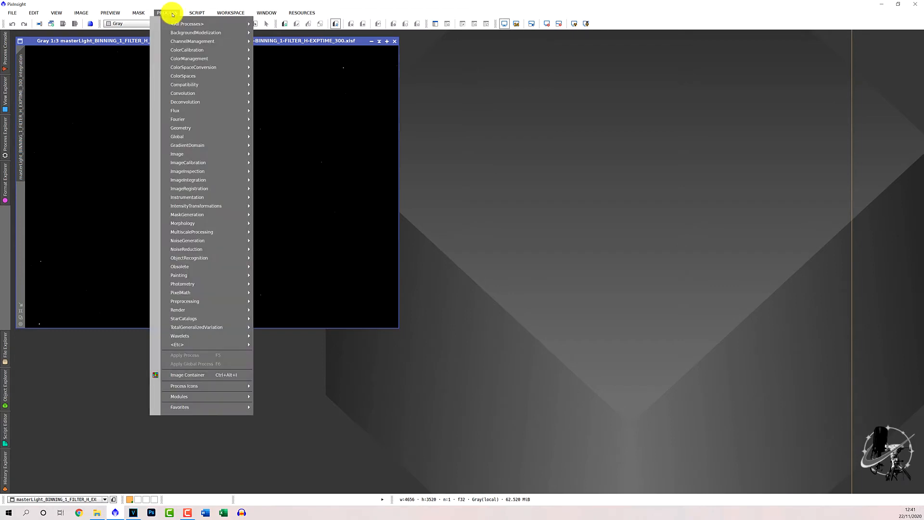
mouse_move(185, 26)
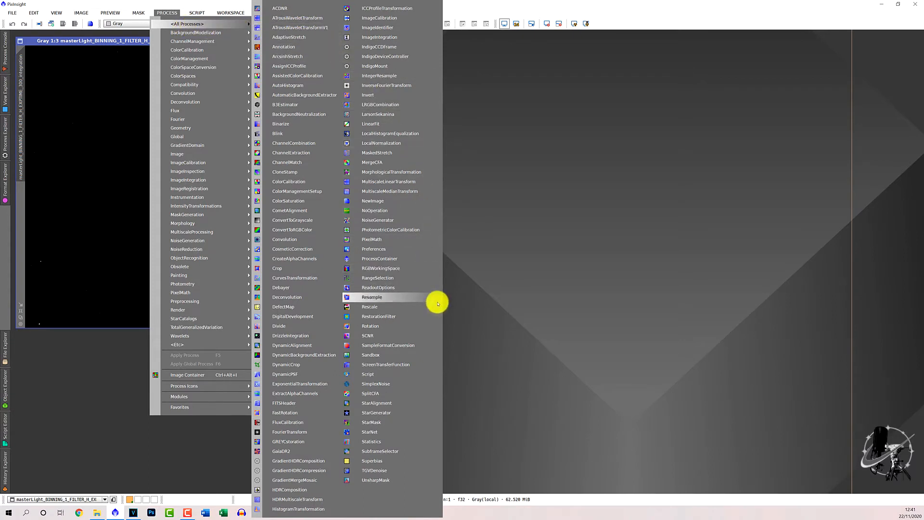
left_click(408, 366)
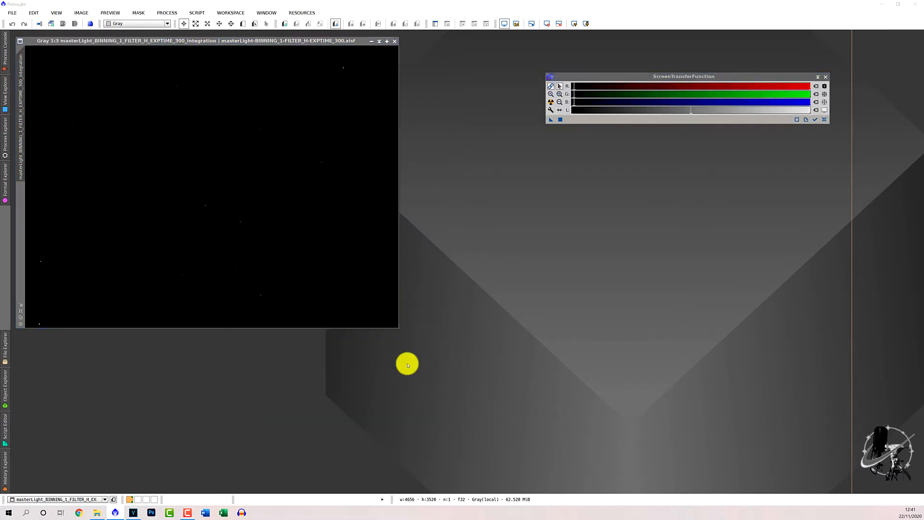
left_click_drag(619, 75, 638, 51)
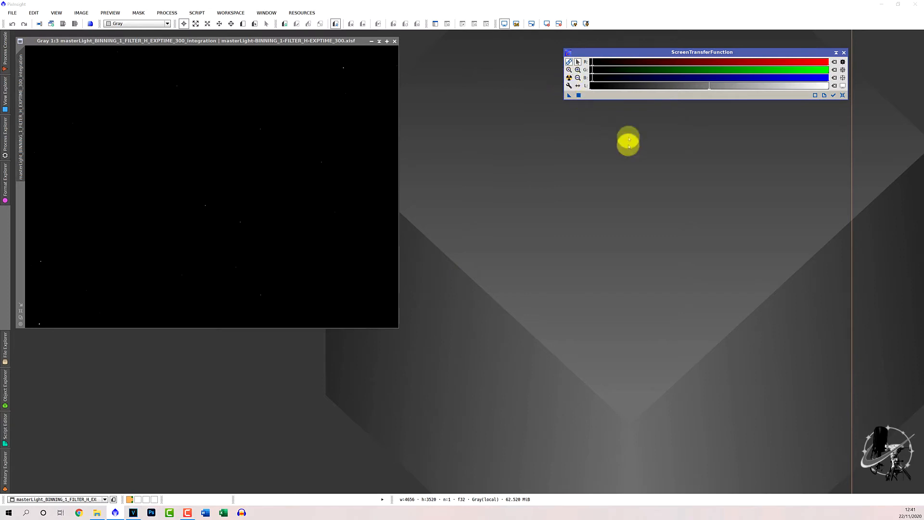
left_click(569, 78)
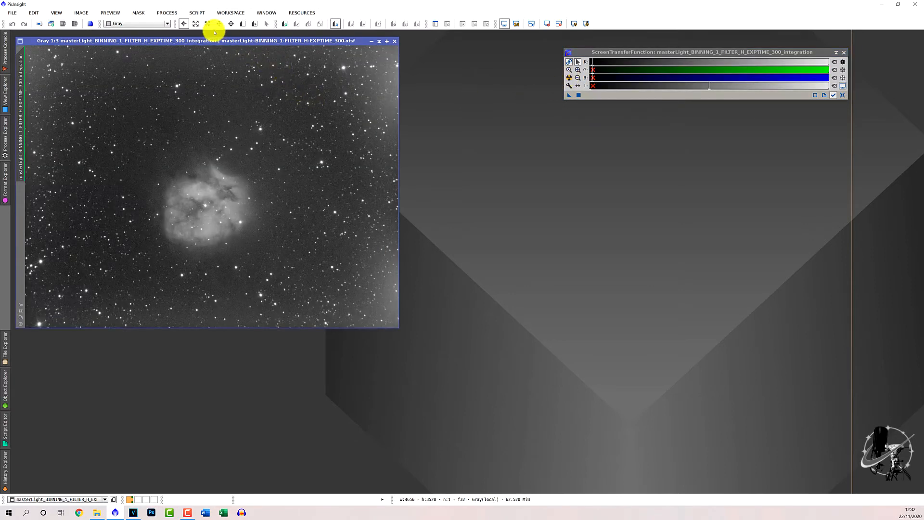
- Move the integration image further into the workspace and change its identifier to H
left_click_drag(214, 41, 250, 47)
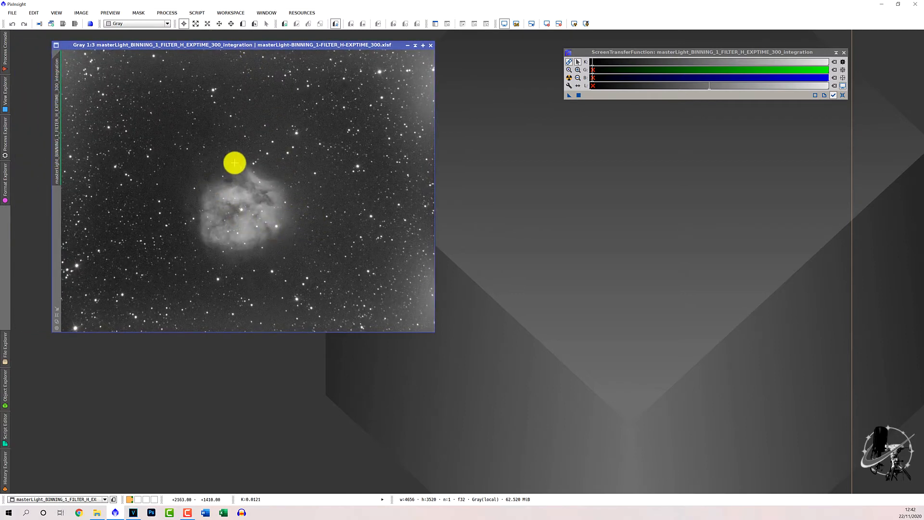
left_click_drag(254, 45, 312, 57)
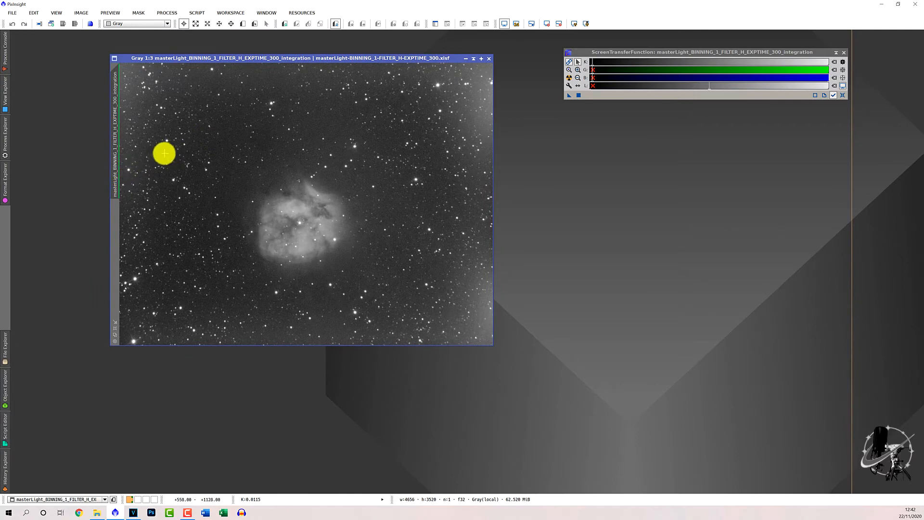
mouse_move(118, 141)
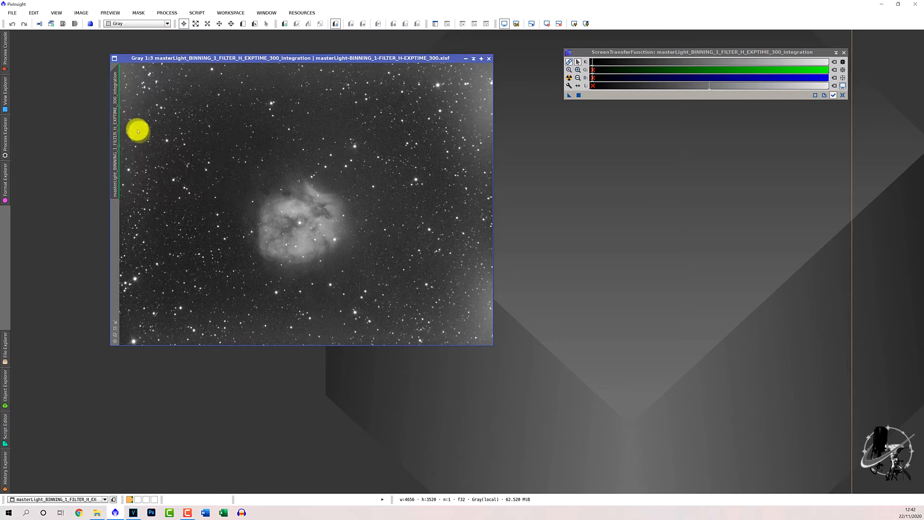
double_click(113, 140)
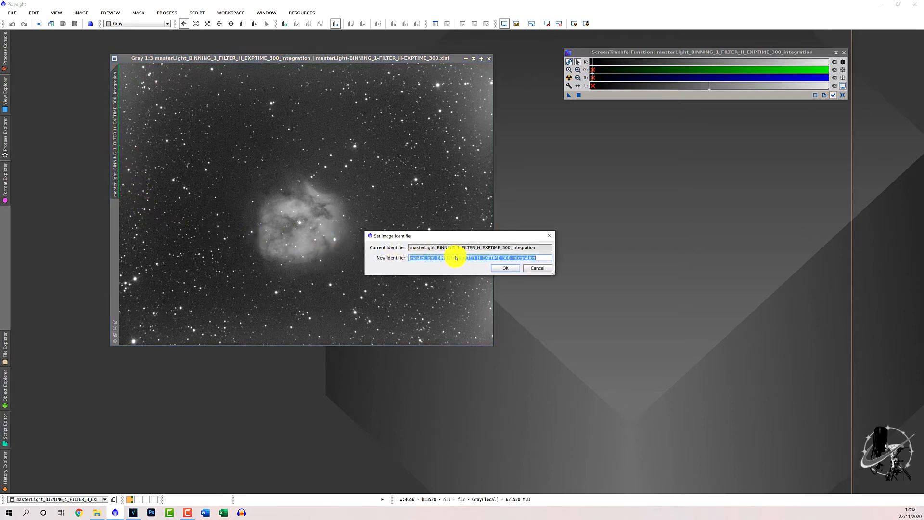
type("H")
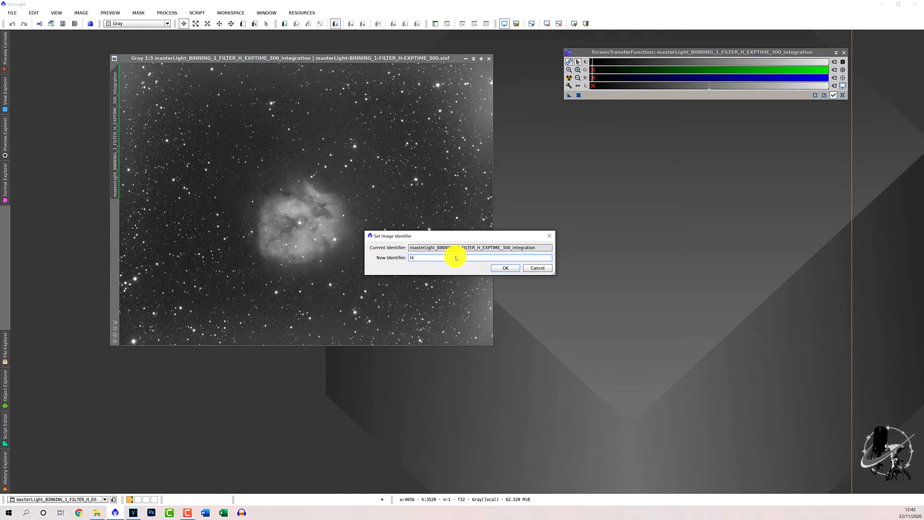
key("Return")
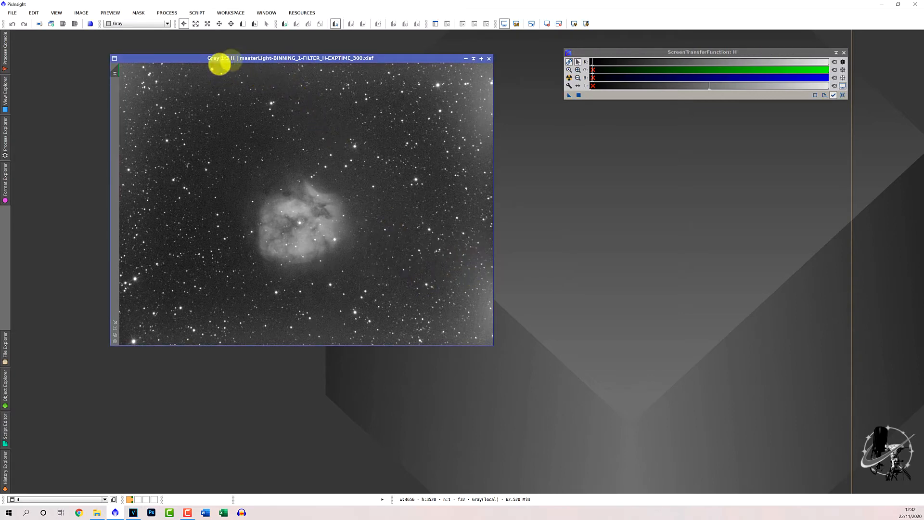
- Enlarge the H image window to a 1:2 view and move the ScreenTransferFunction window clear of it
left_click(115, 330)
left_click_drag(314, 62, 252, 47)
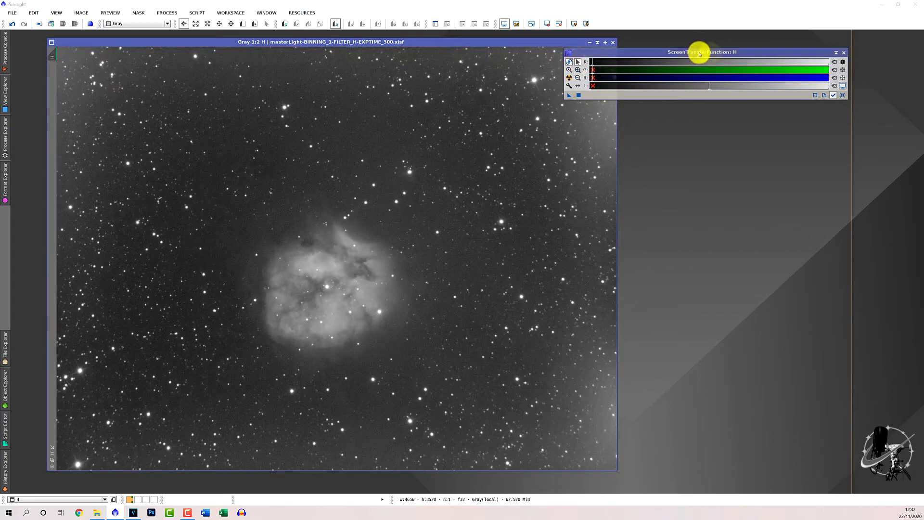
left_click_drag(699, 54, 770, 53)
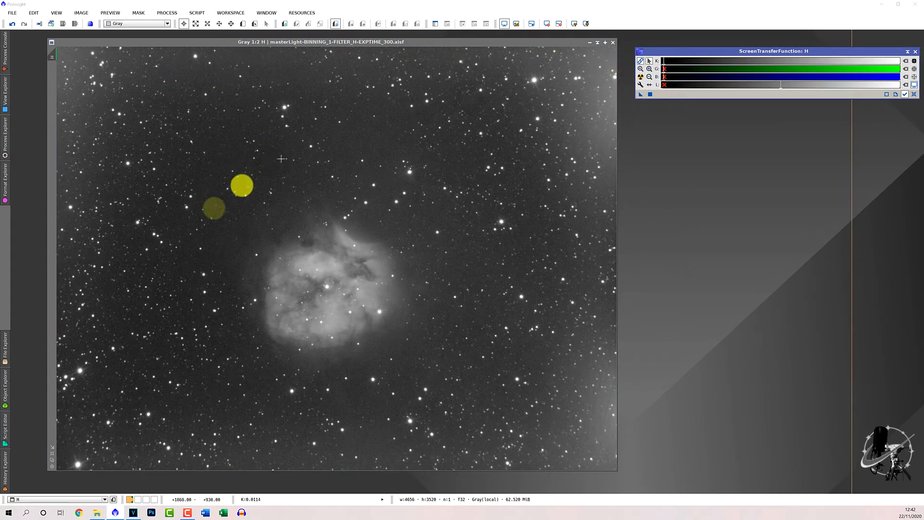
- Examine the nebula in the H image at different zoom levels, and return its window to a fitted 1:3 view
scroll(237, 238, "up", 1)
scroll(236, 239, "up", 2)
scroll(237, 238, "down", 2)
scroll(237, 239, "up", 1)
scroll(237, 238, "down", 3)
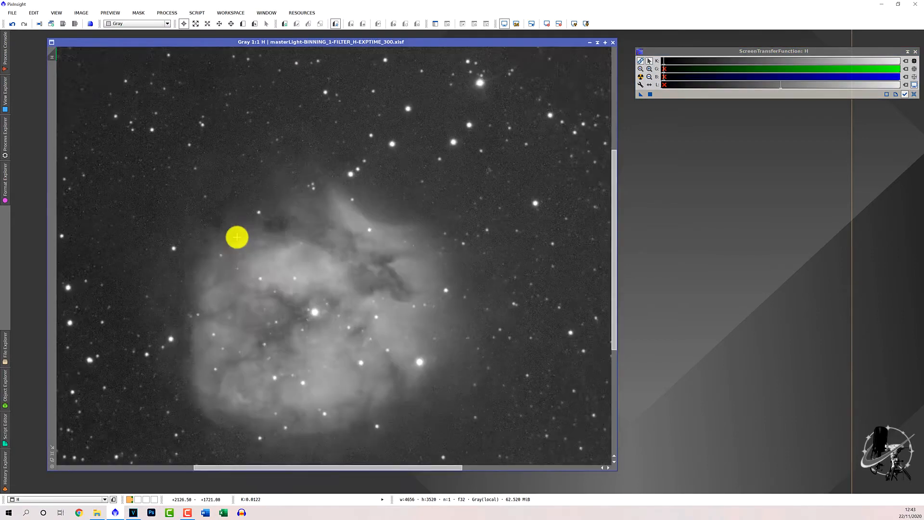
scroll(235, 236, "up", 1)
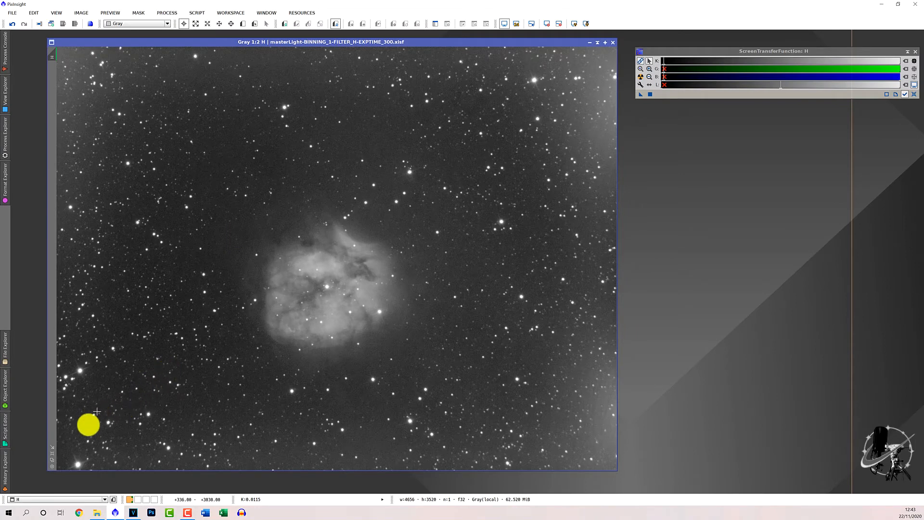
left_click(53, 461)
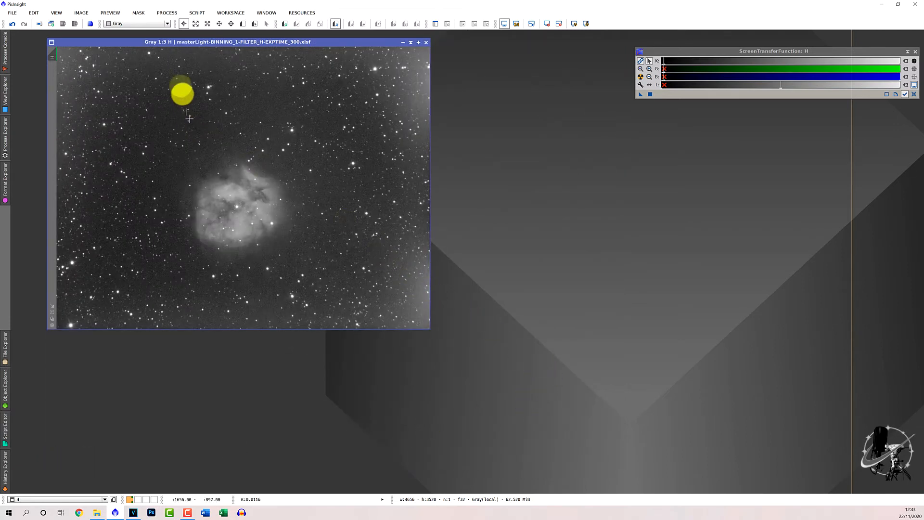
left_click_drag(164, 41, 173, 51)
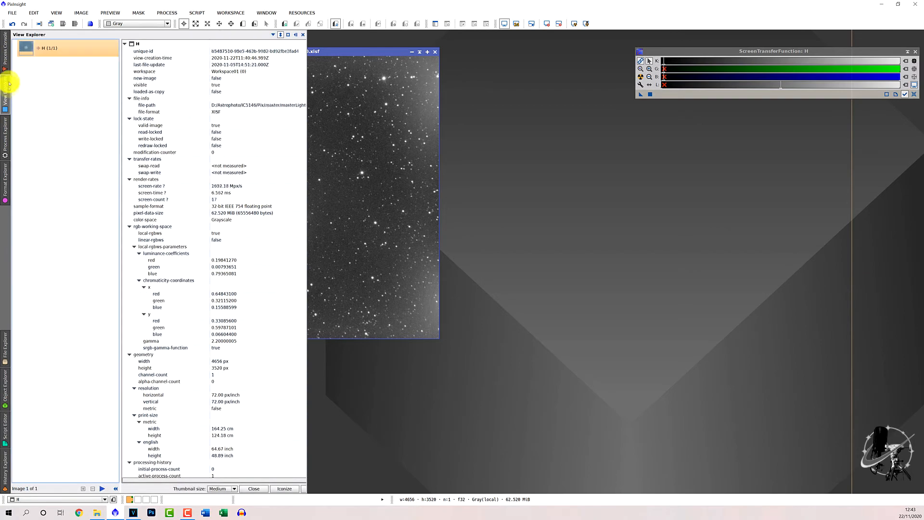
- Look through the Process Console, the View, Process, Format, File and Object Explorers, the Script Editor and the History Explorer
mouse_move(4, 55)
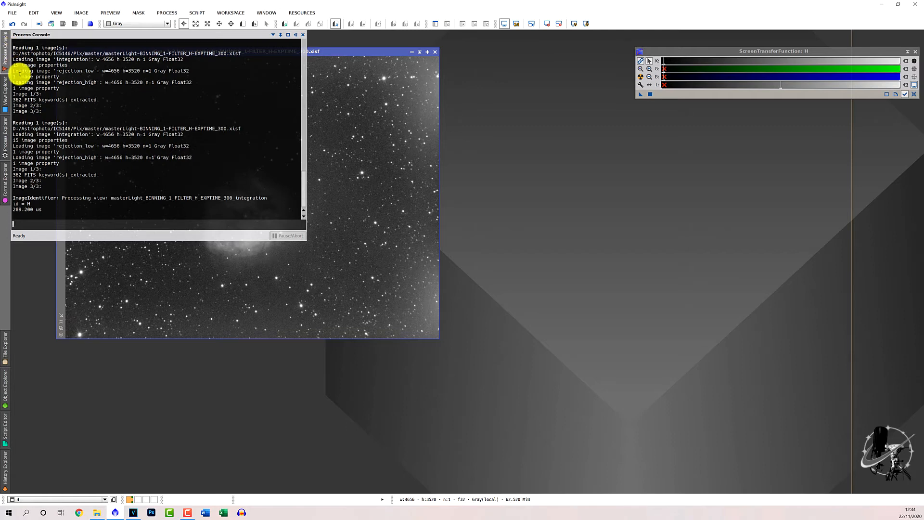
left_click(5, 94)
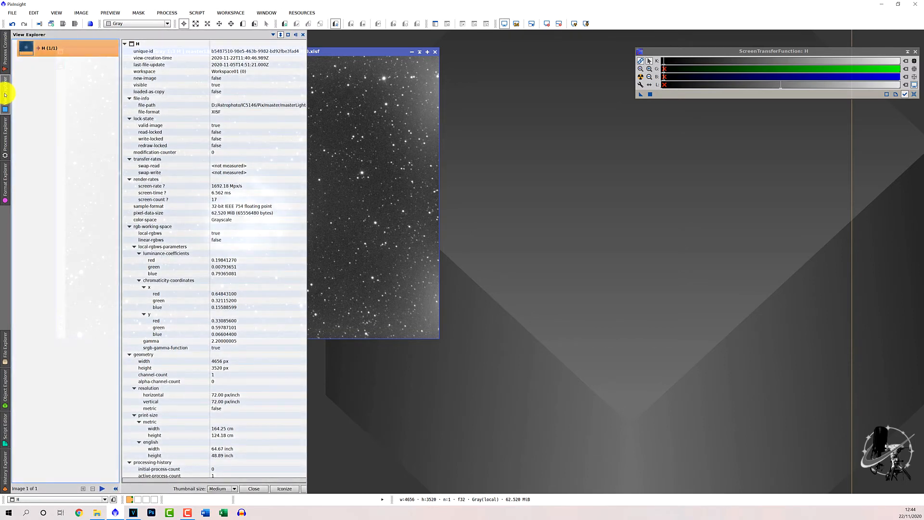
left_click(8, 126)
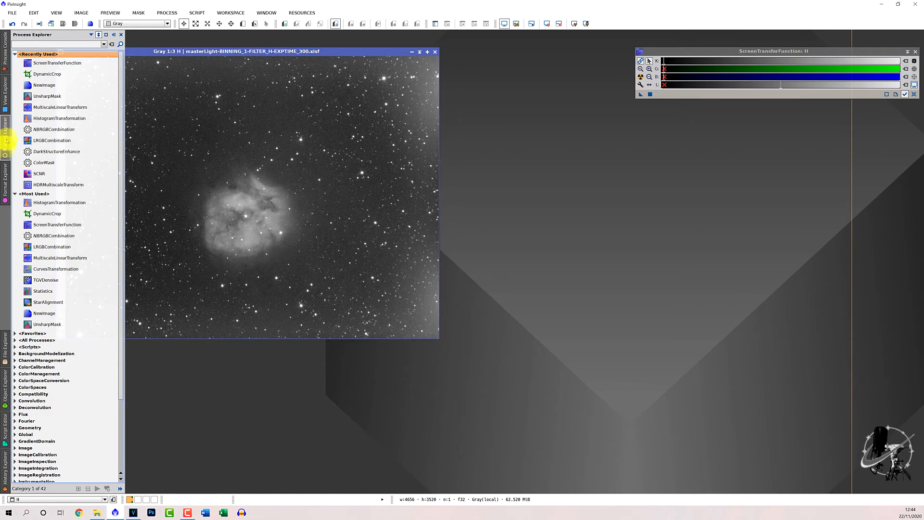
left_click(6, 177)
left_click(8, 346)
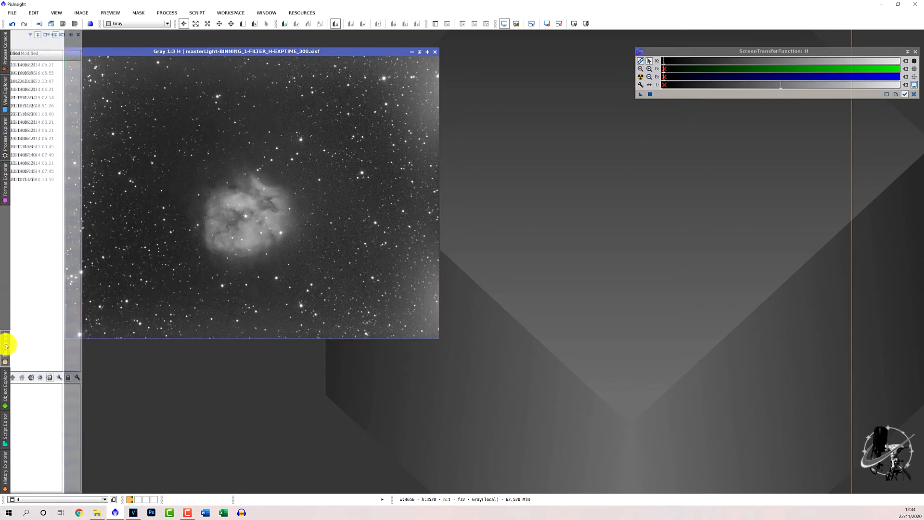
left_click(6, 379)
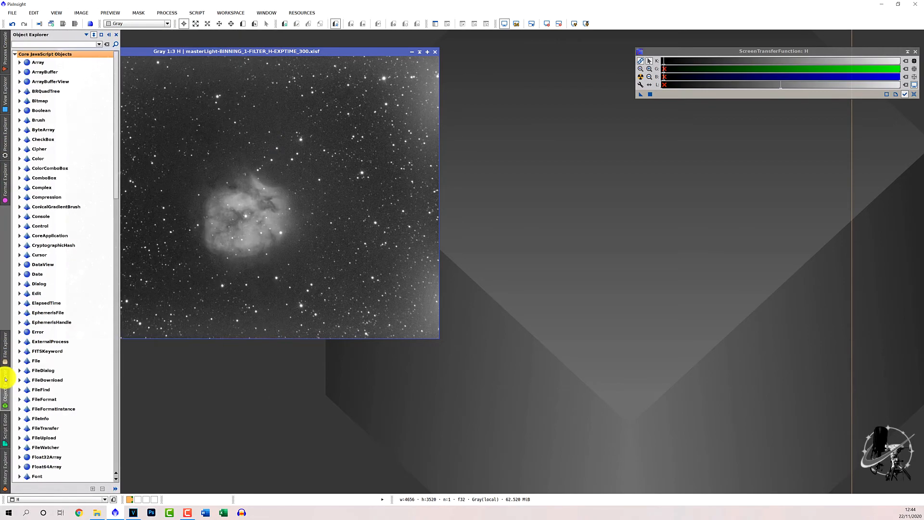
left_click(5, 424)
left_click(5, 465)
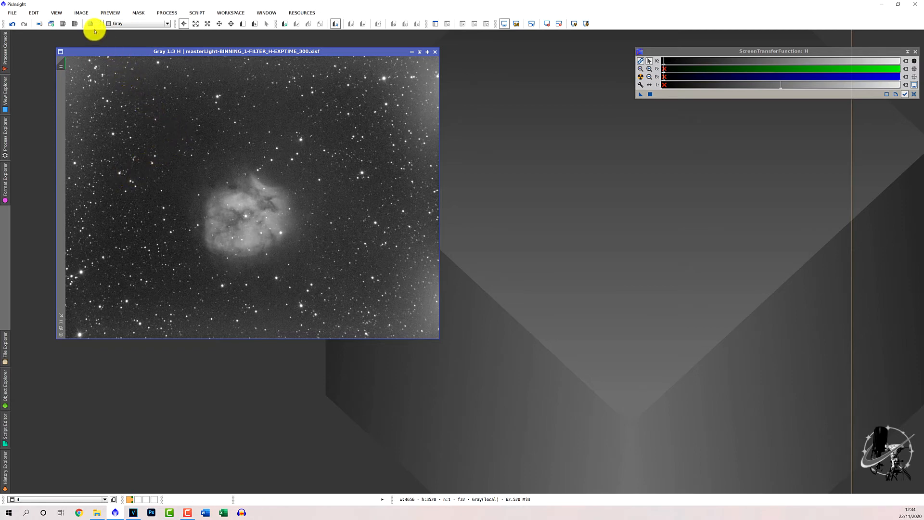
- Rotate the H image 90° clockwise and fit its window to the rotated image
left_click(75, 14)
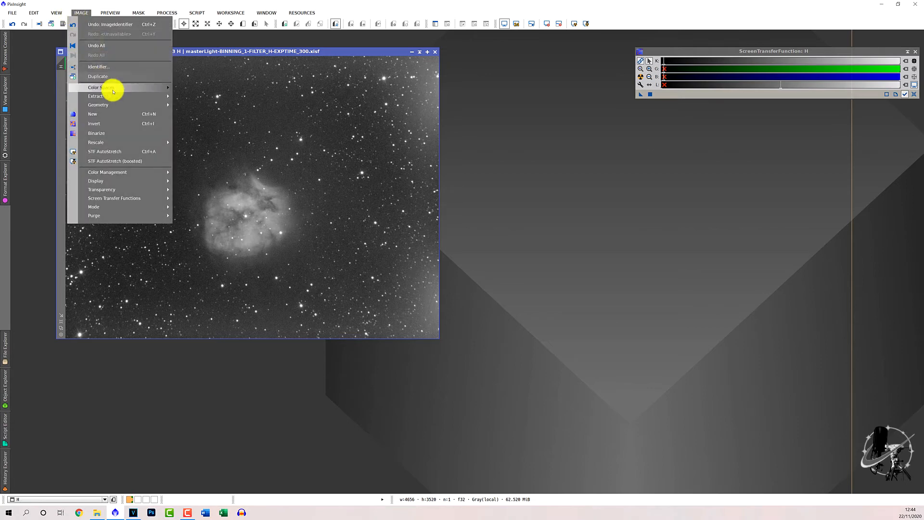
mouse_move(119, 104)
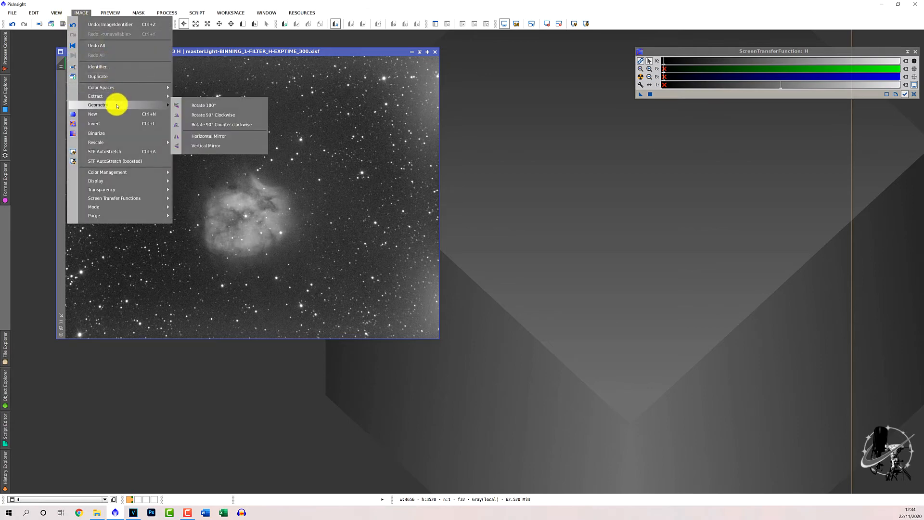
left_click(187, 115)
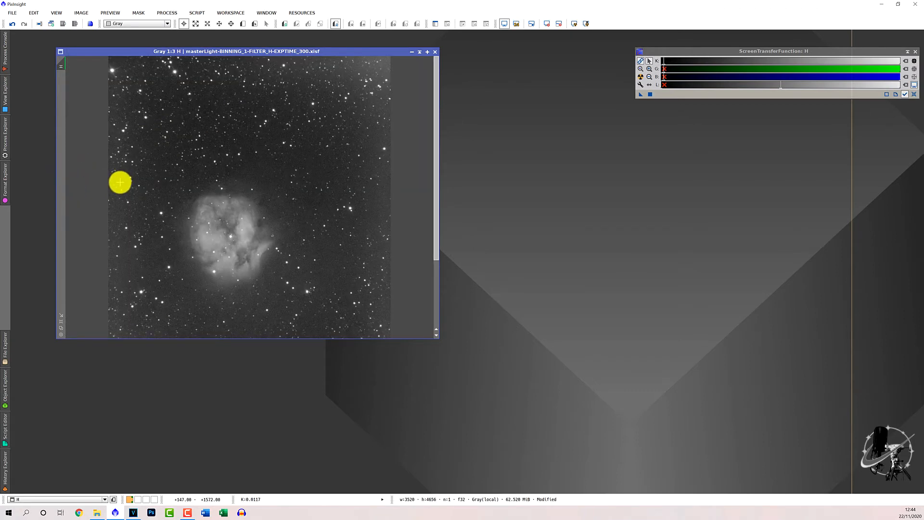
scroll(226, 257, "up", 1)
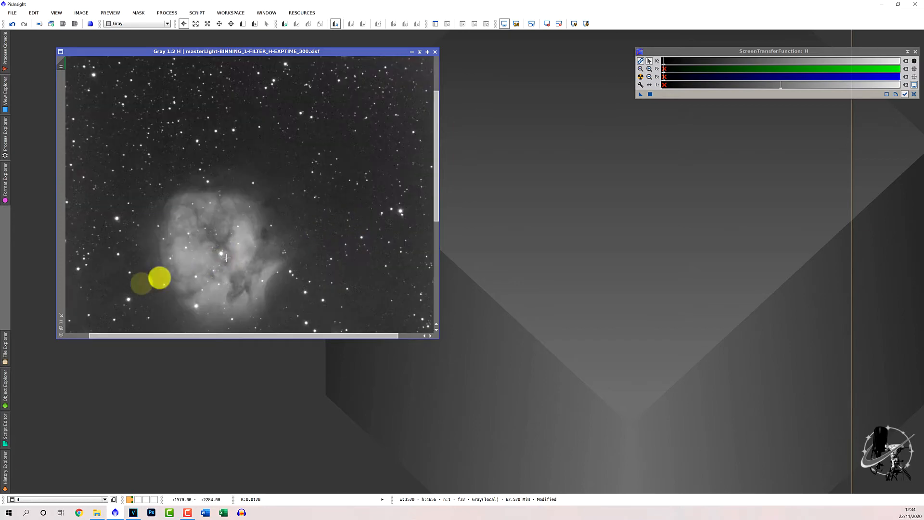
scroll(226, 257, "down", 1)
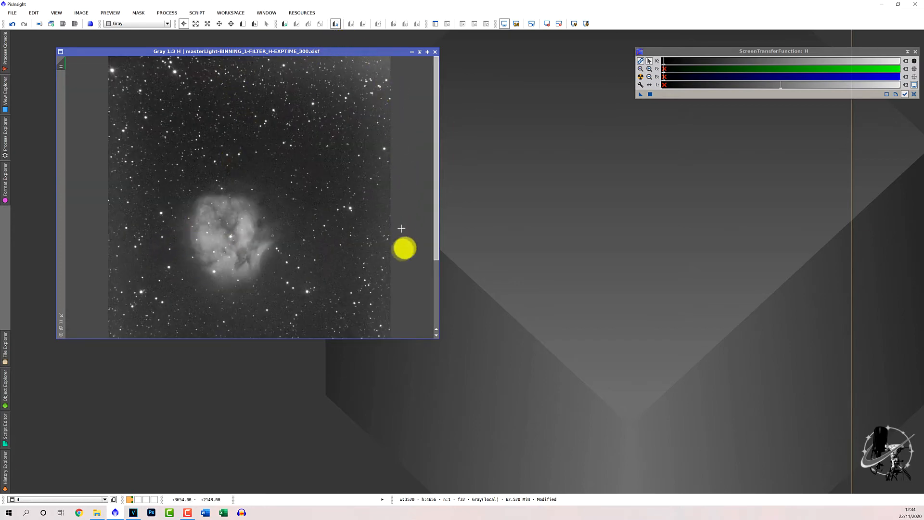
left_click(62, 322)
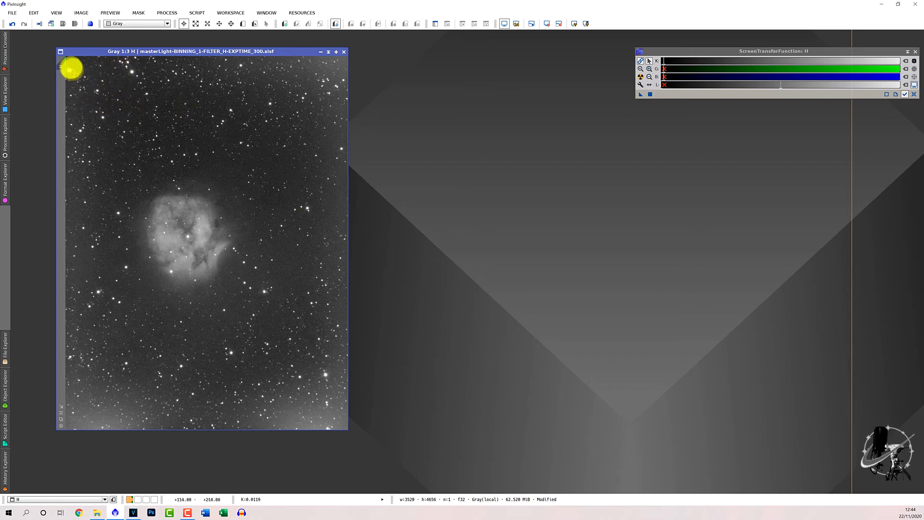
- Undo the rotation of the H image, fit its window to the landscape image and shift the window slightly
left_click(12, 23)
left_click(62, 412)
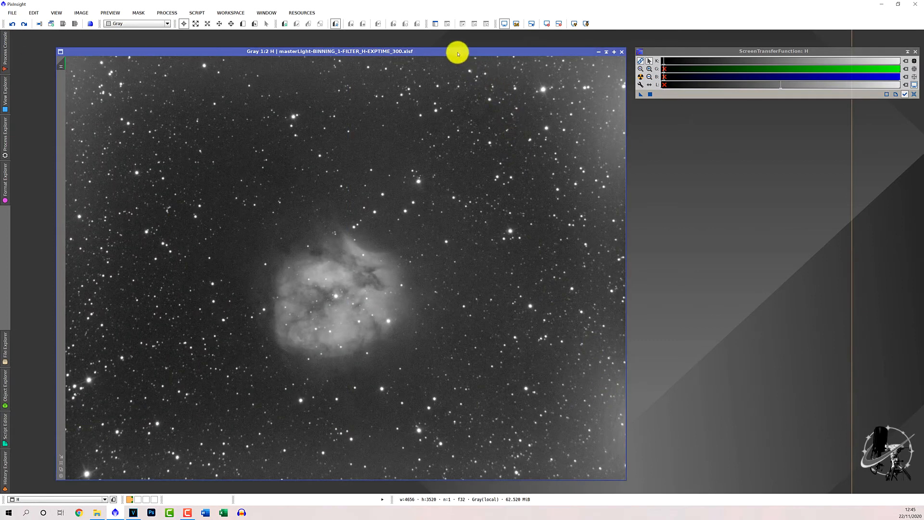
left_click_drag(456, 51, 448, 43)
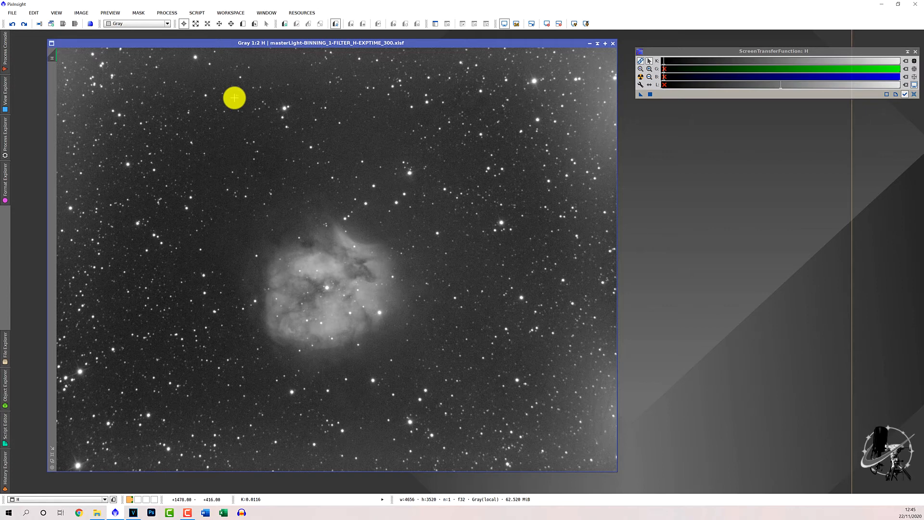
- Create a preview about 984 × 1058 px over the nebula's upper part, view it, and return to the full H image
left_click(243, 24)
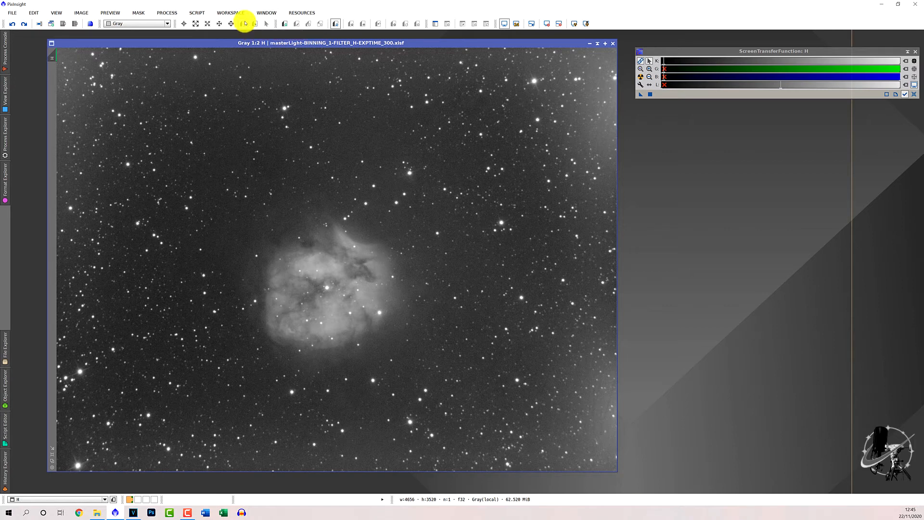
left_click_drag(299, 185, 404, 303)
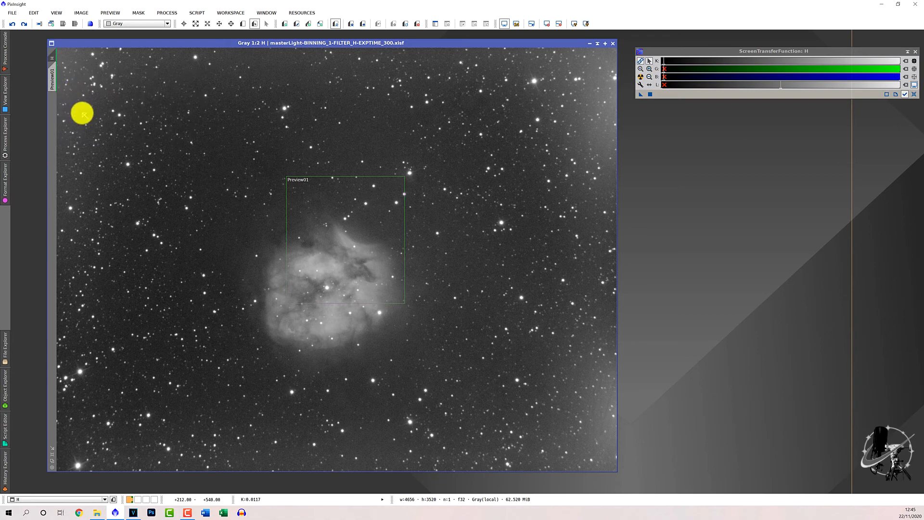
left_click(54, 77)
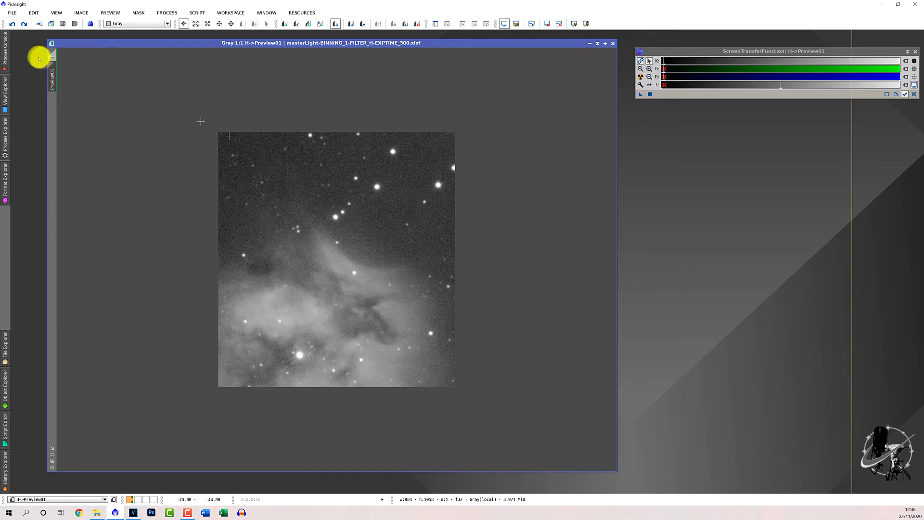
left_click(53, 57)
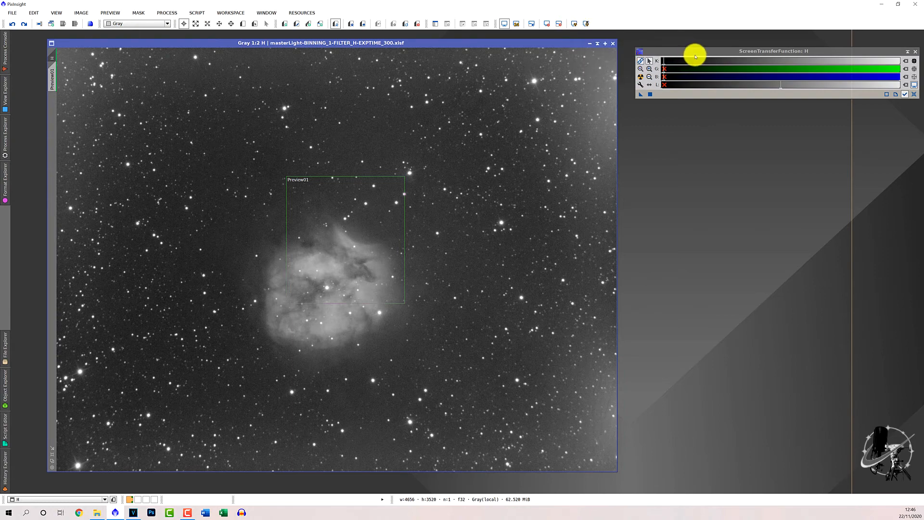
mouse_move(698, 54)
left_mouse_down()
mouse_move(699, 70)
mouse_move(693, 50)
left_mouse_up()
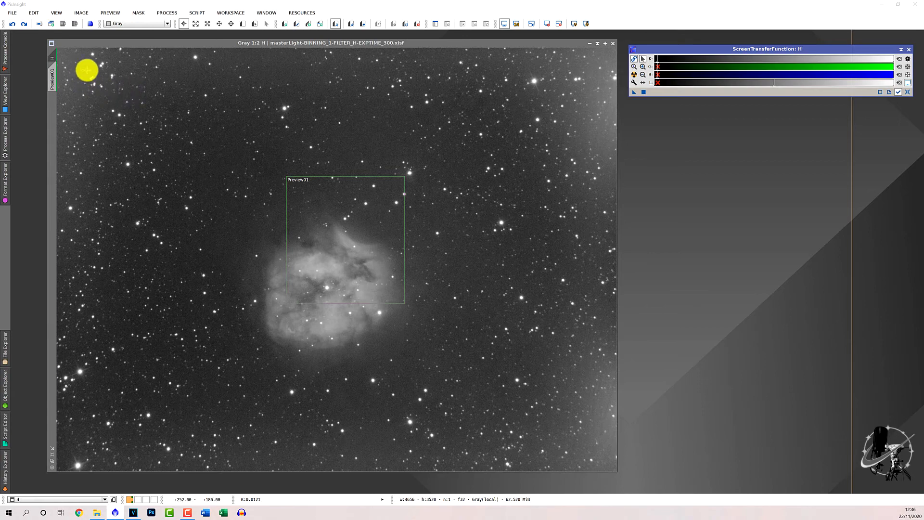
- Duplicate the H image and place the clone's window over the original image window
left_click(56, 57)
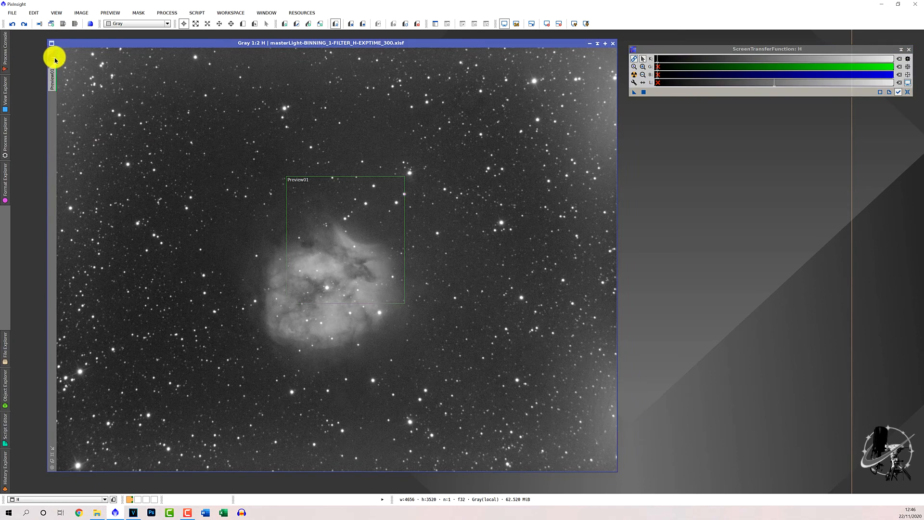
left_click_drag(55, 59, 192, 109)
left_click_drag(194, 109, 193, 108)
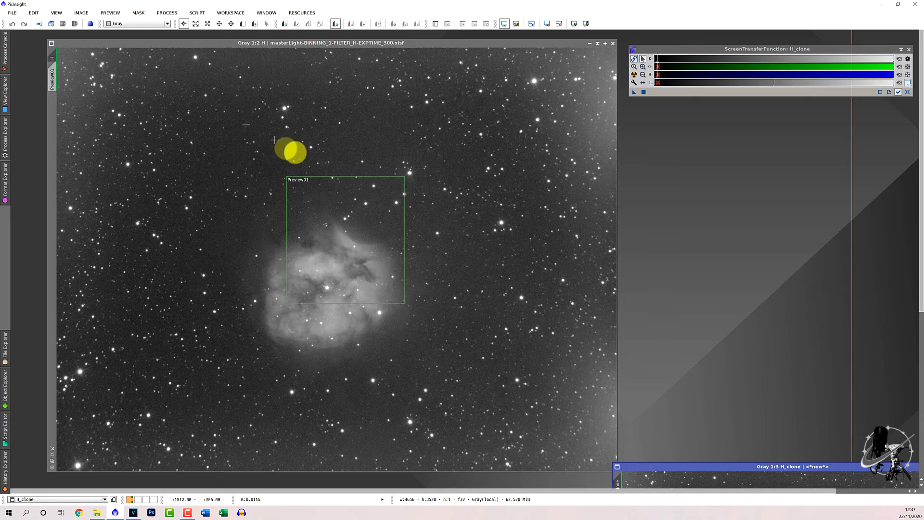
left_click_drag(774, 467, 395, 59)
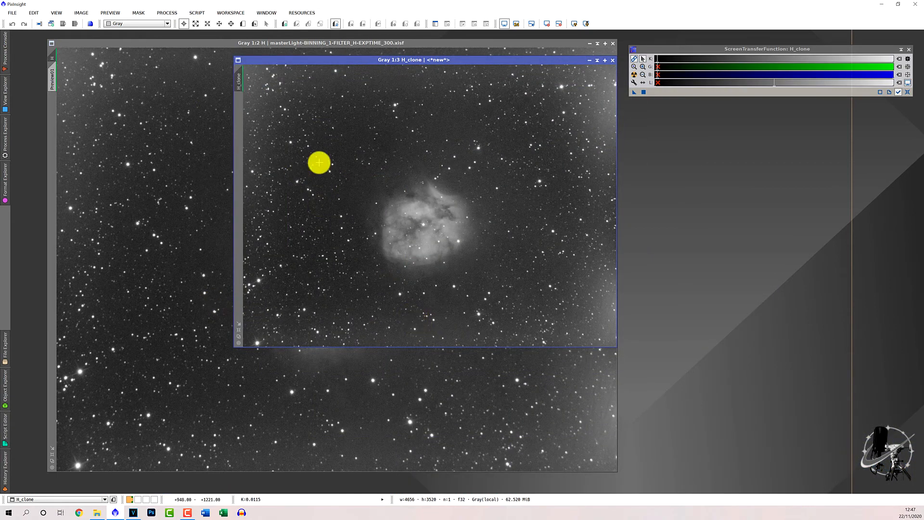
left_click_drag(342, 63, 318, 67)
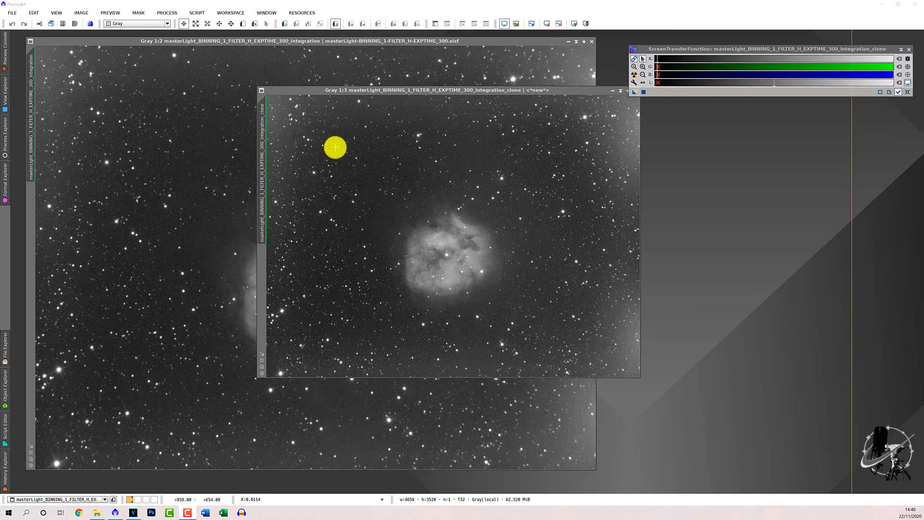
- Open the HistogramTransformation process and load the clone's ScreenTransferFunction stretch into it
left_click(170, 16)
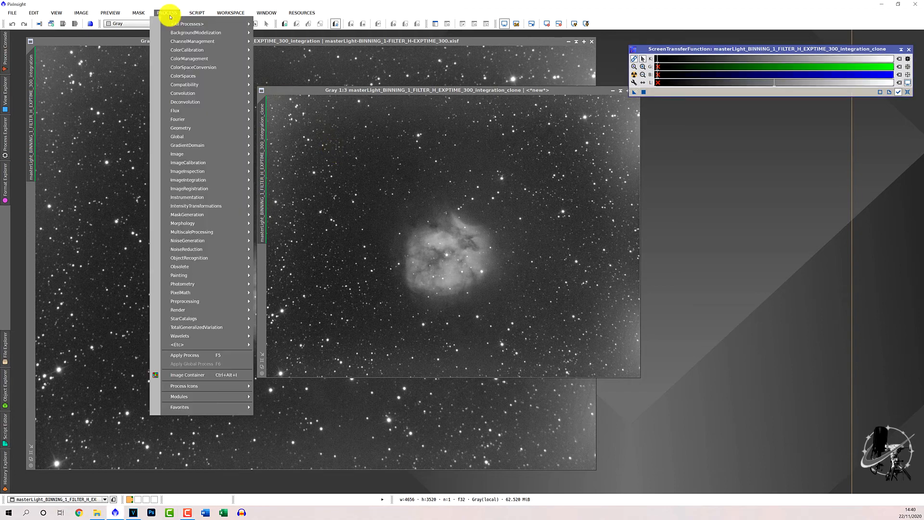
mouse_move(188, 26)
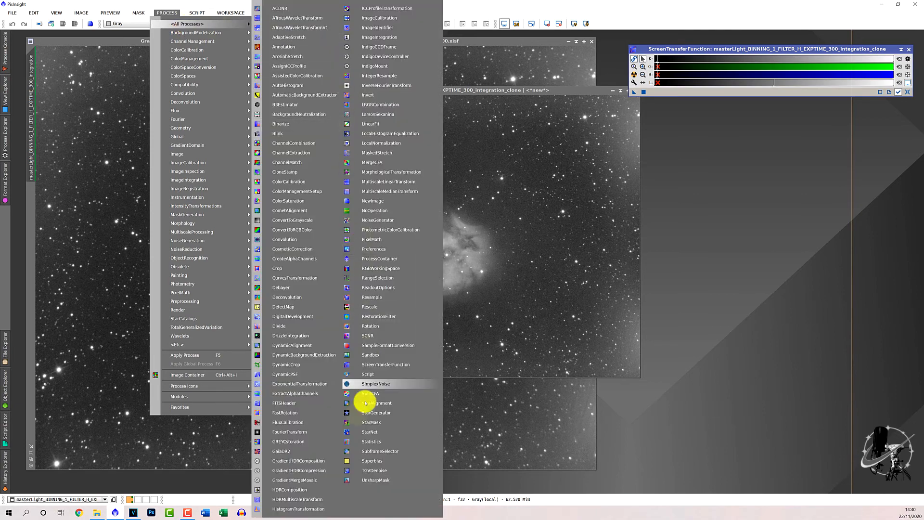
left_click(308, 508)
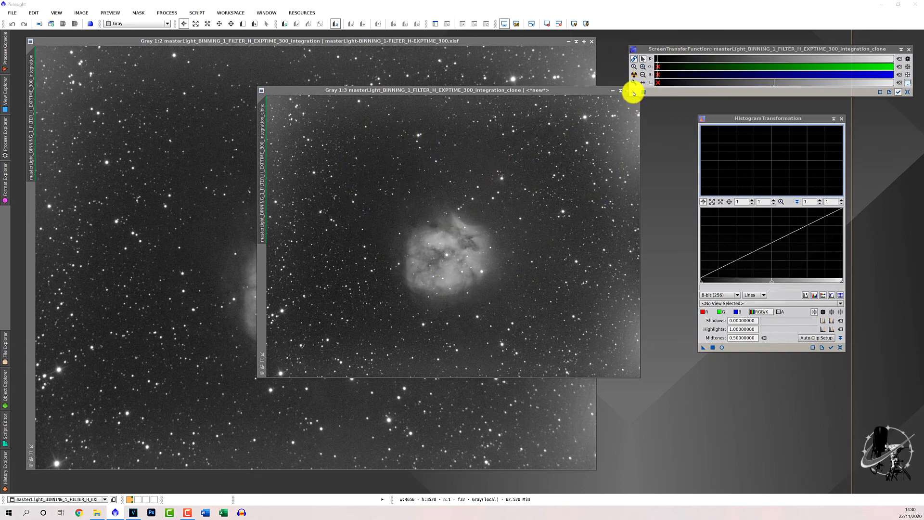
left_click(631, 88)
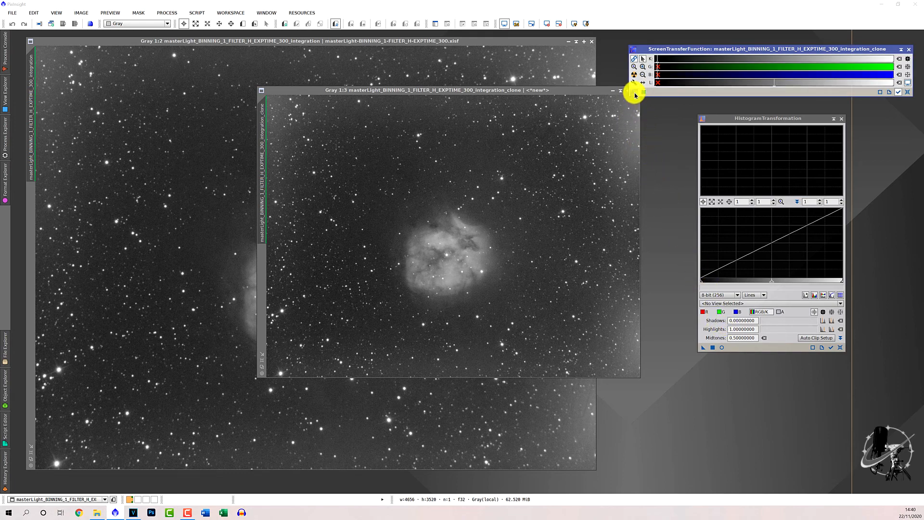
left_click_drag(635, 95, 737, 349)
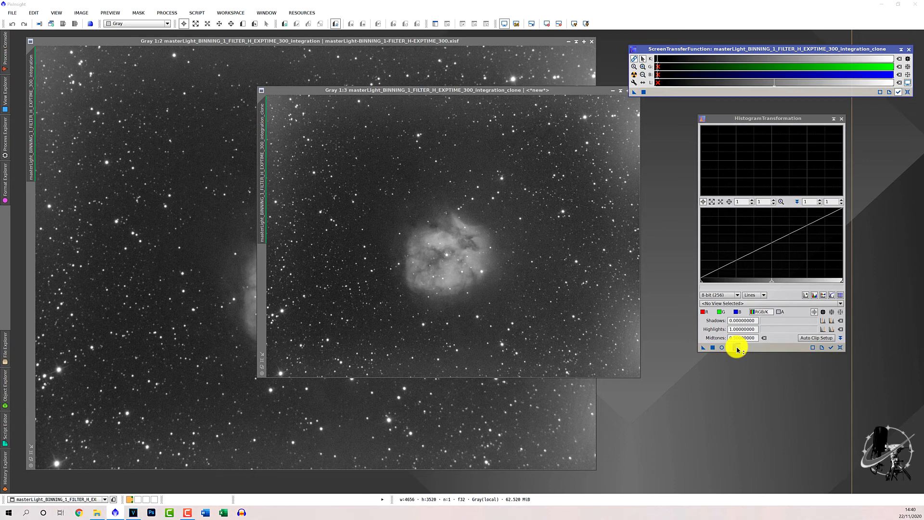
left_click_drag(737, 350, 740, 345)
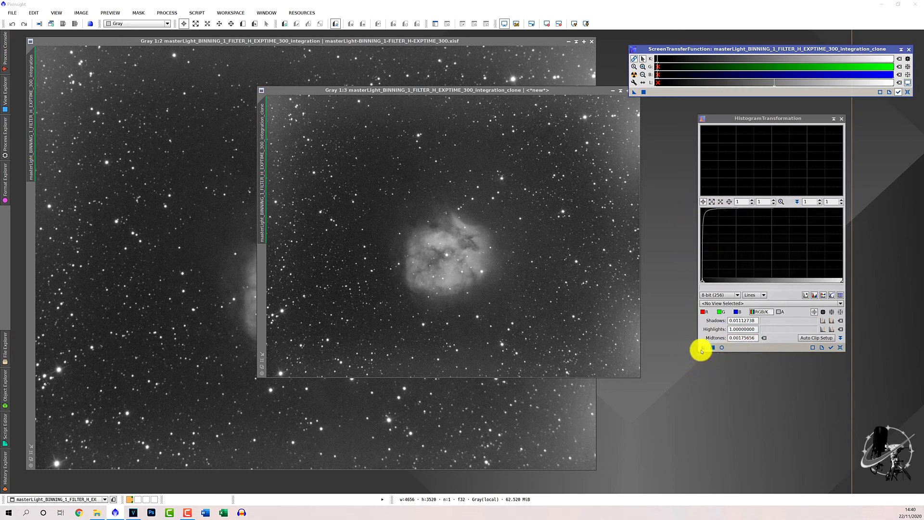
- Apply the histogram stretch to the cloned image and reset the clone's screen transfer function
mouse_move(703, 347)
left_mouse_down()
mouse_move(645, 345)
mouse_move(503, 265)
left_mouse_up()
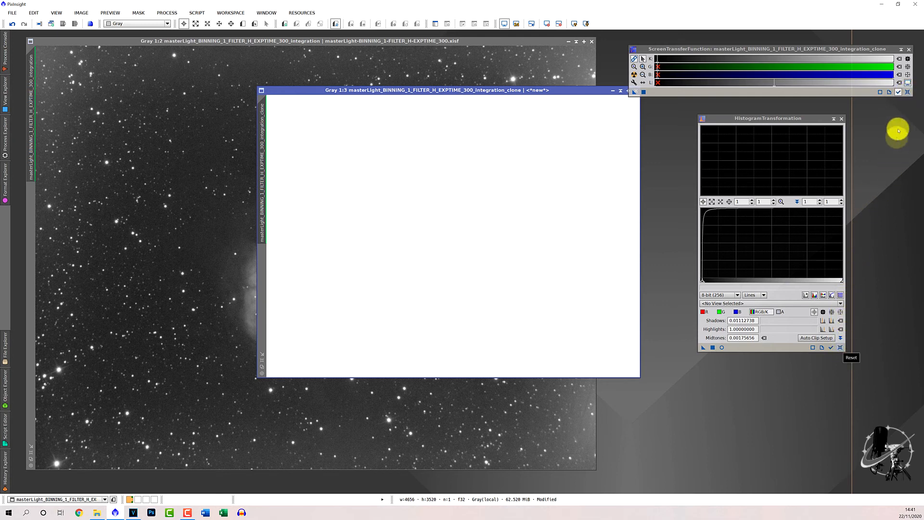
left_click(908, 92)
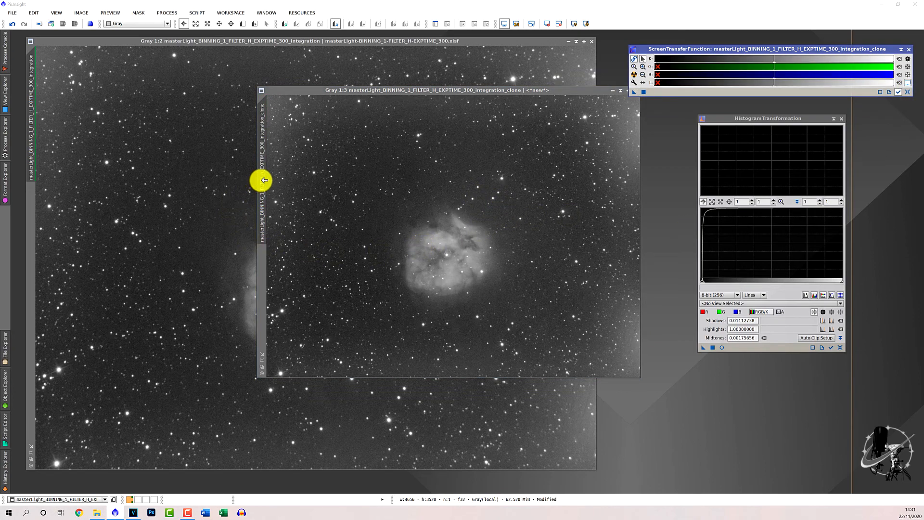
- Apply the stretched clone as a mask on the original H image and move the clone's window off it
mouse_move(264, 182)
left_mouse_down()
mouse_move(41, 262)
mouse_move(29, 276)
left_mouse_up()
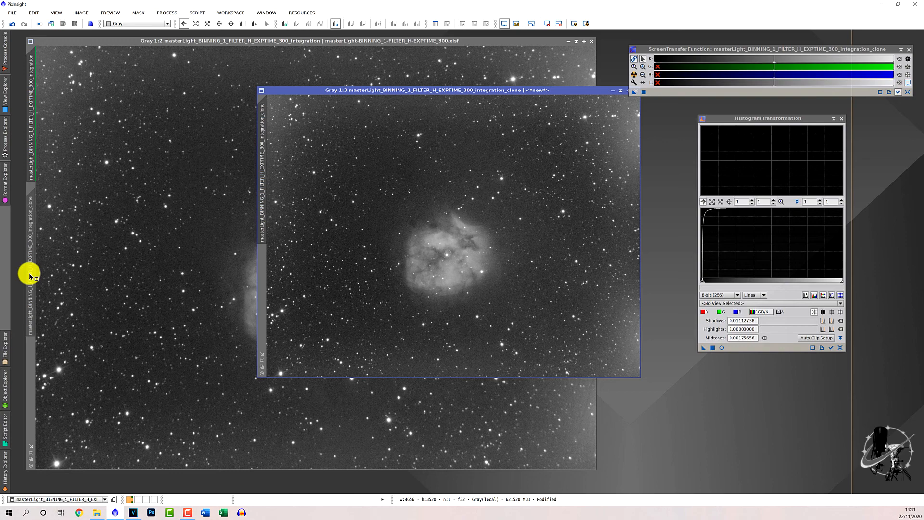
left_click_drag(29, 276, 29, 270)
mouse_move(573, 91)
left_mouse_down()
mouse_move(552, 136)
mouse_move(901, 158)
mouse_move(919, 148)
mouse_move(909, 144)
left_mouse_up()
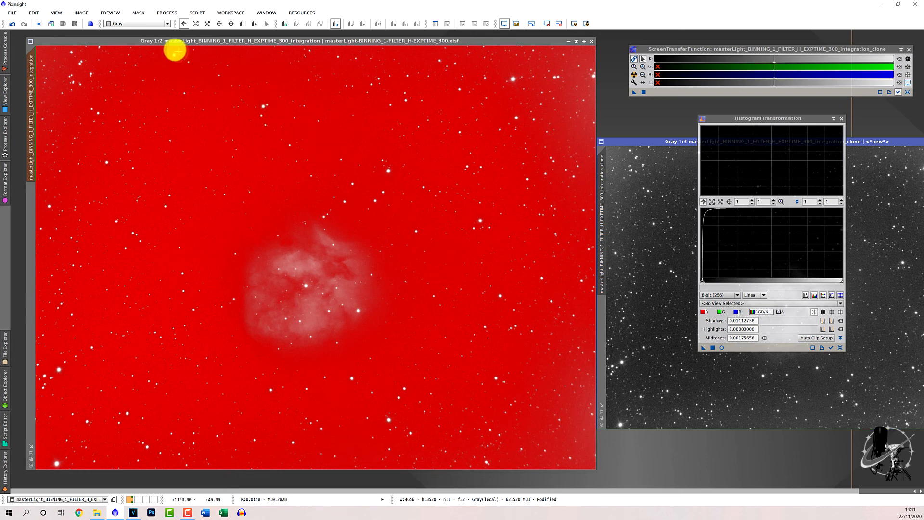
- Invert the mask on the original H image
left_click(151, 40)
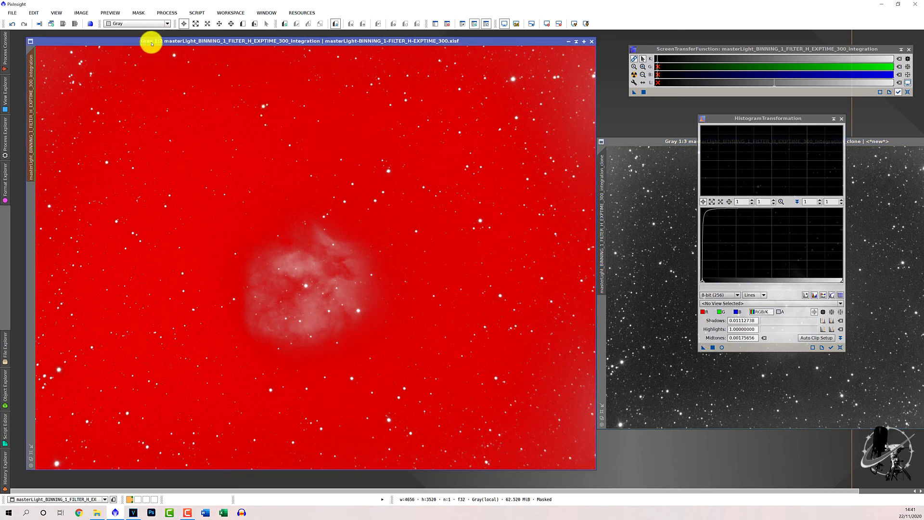
left_click(139, 14)
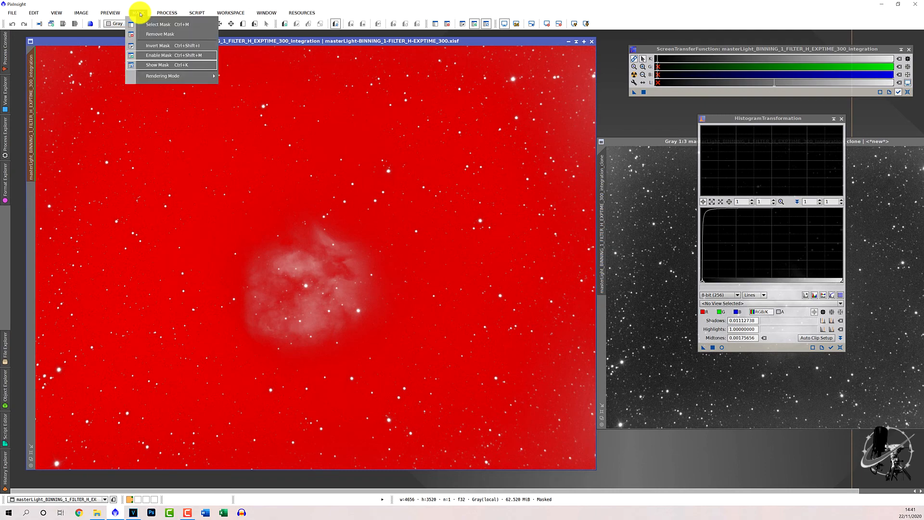
left_click(151, 46)
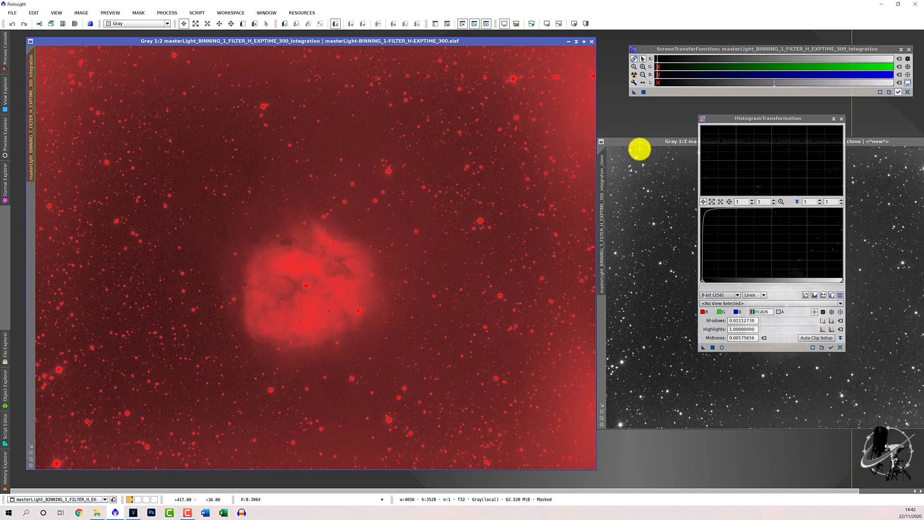
- Collapse the clone's window and park it between the ScreenTransferFunction and HistogramTransformation windows
left_click_drag(641, 143, 210, 118)
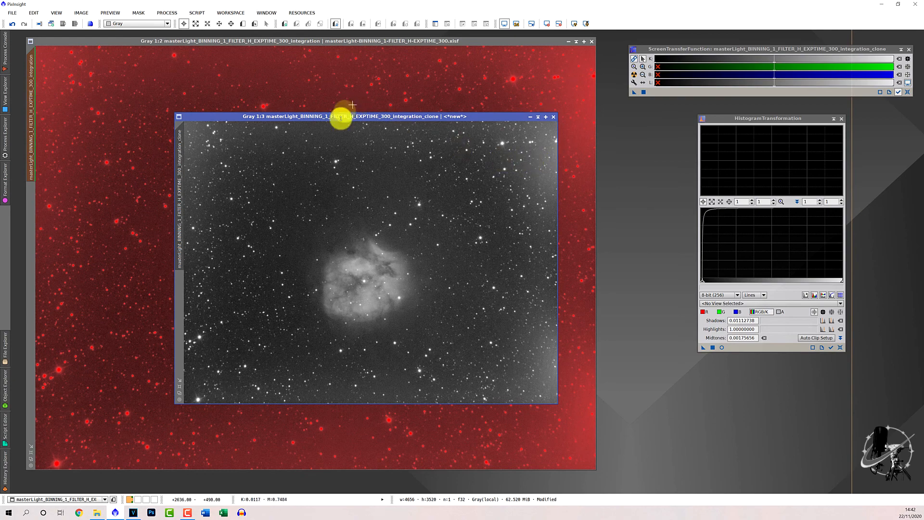
left_click(538, 118)
mouse_move(345, 256)
left_mouse_down()
mouse_move(625, 136)
mouse_move(726, 104)
left_mouse_up()
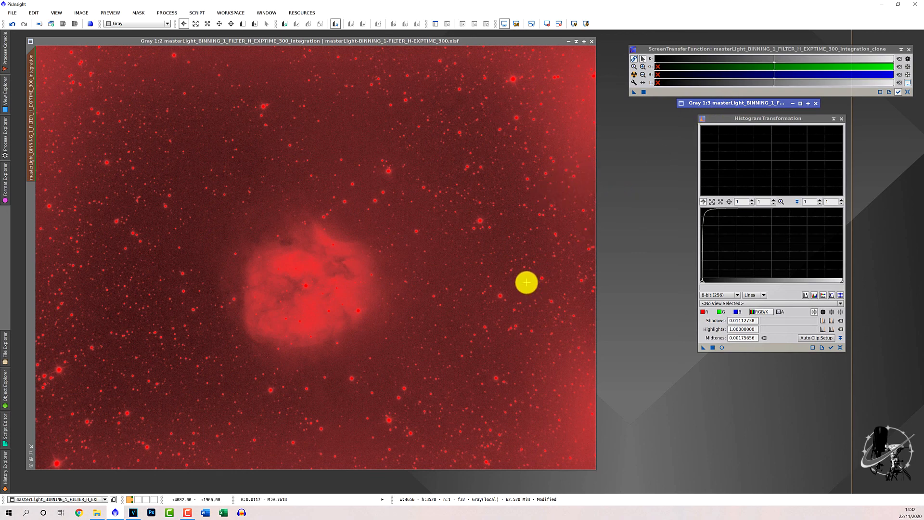
- Close the clone image, discarding its unsaved data and breaking its mask reference to the original
left_click(815, 103)
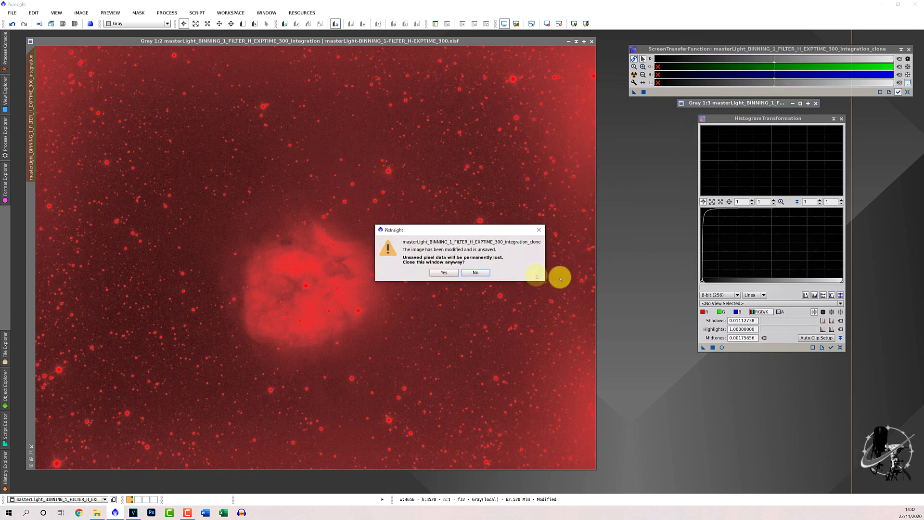
left_click(455, 272)
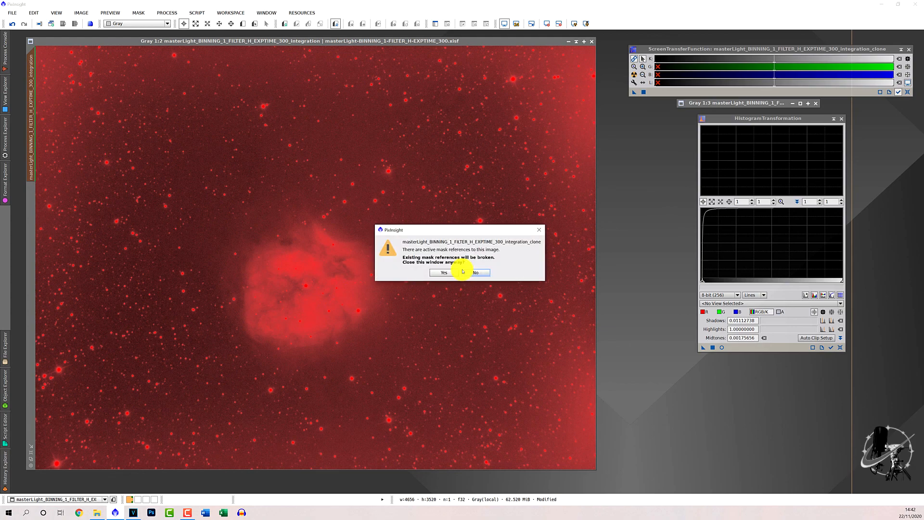
left_click(442, 273)
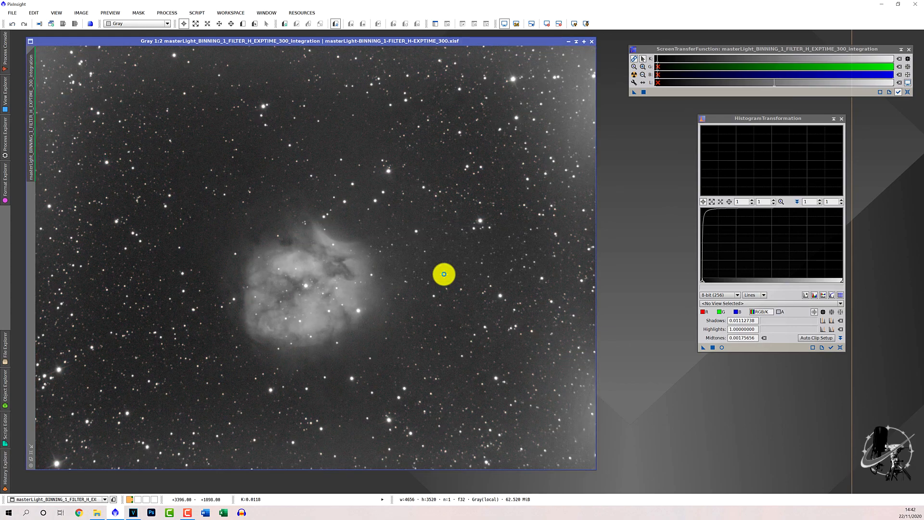